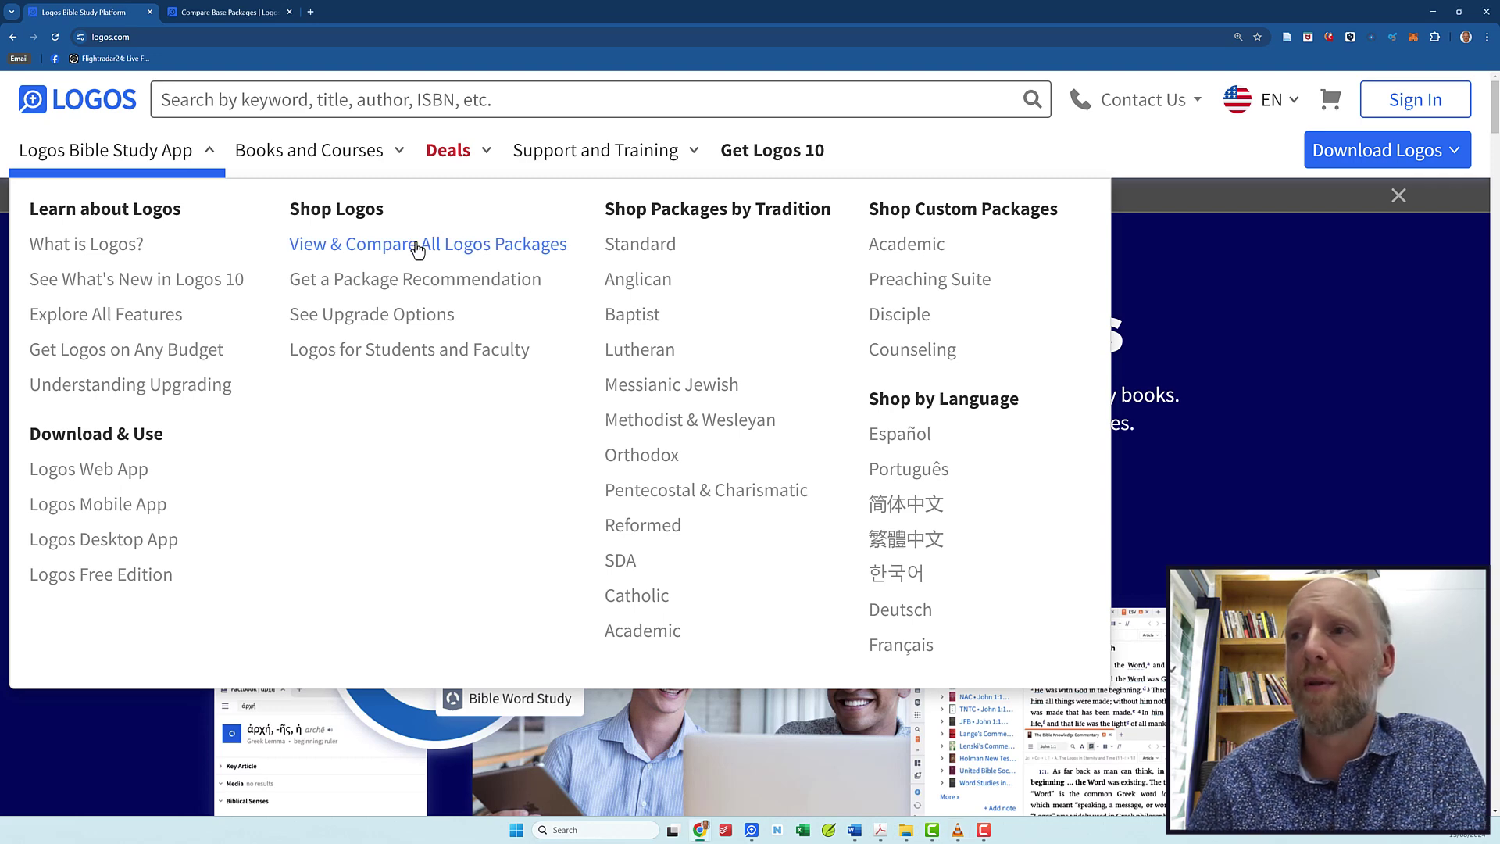
# Open the Compare Logos Base Packages page via 'View & Compare All Logos Packages'.
pyautogui.click(417, 250)
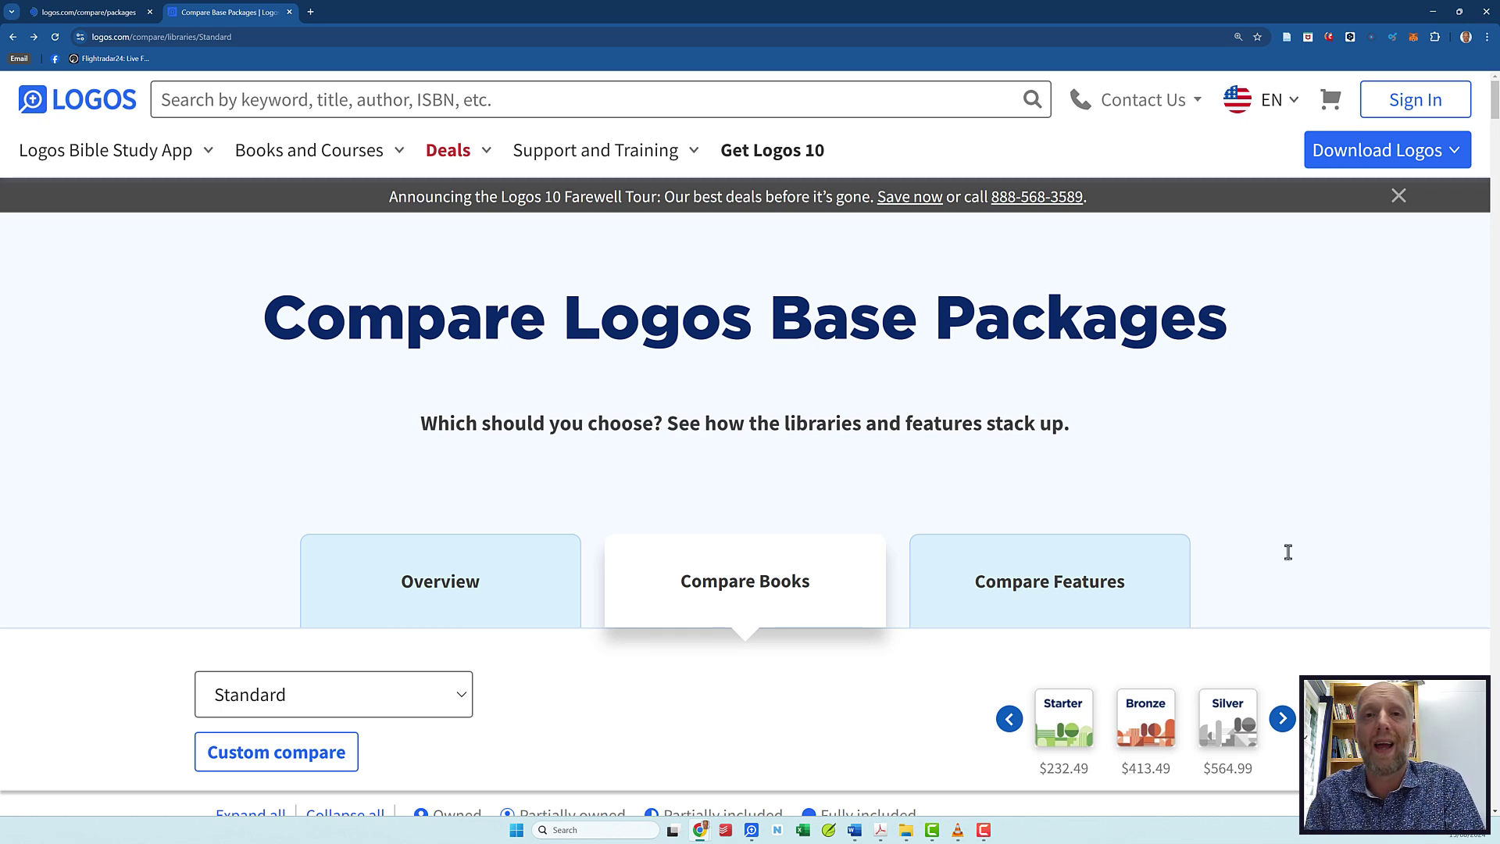
# Advance the package carousel to show the Silver, Gold and Platinum columns.
pyautogui.click(1284, 723)
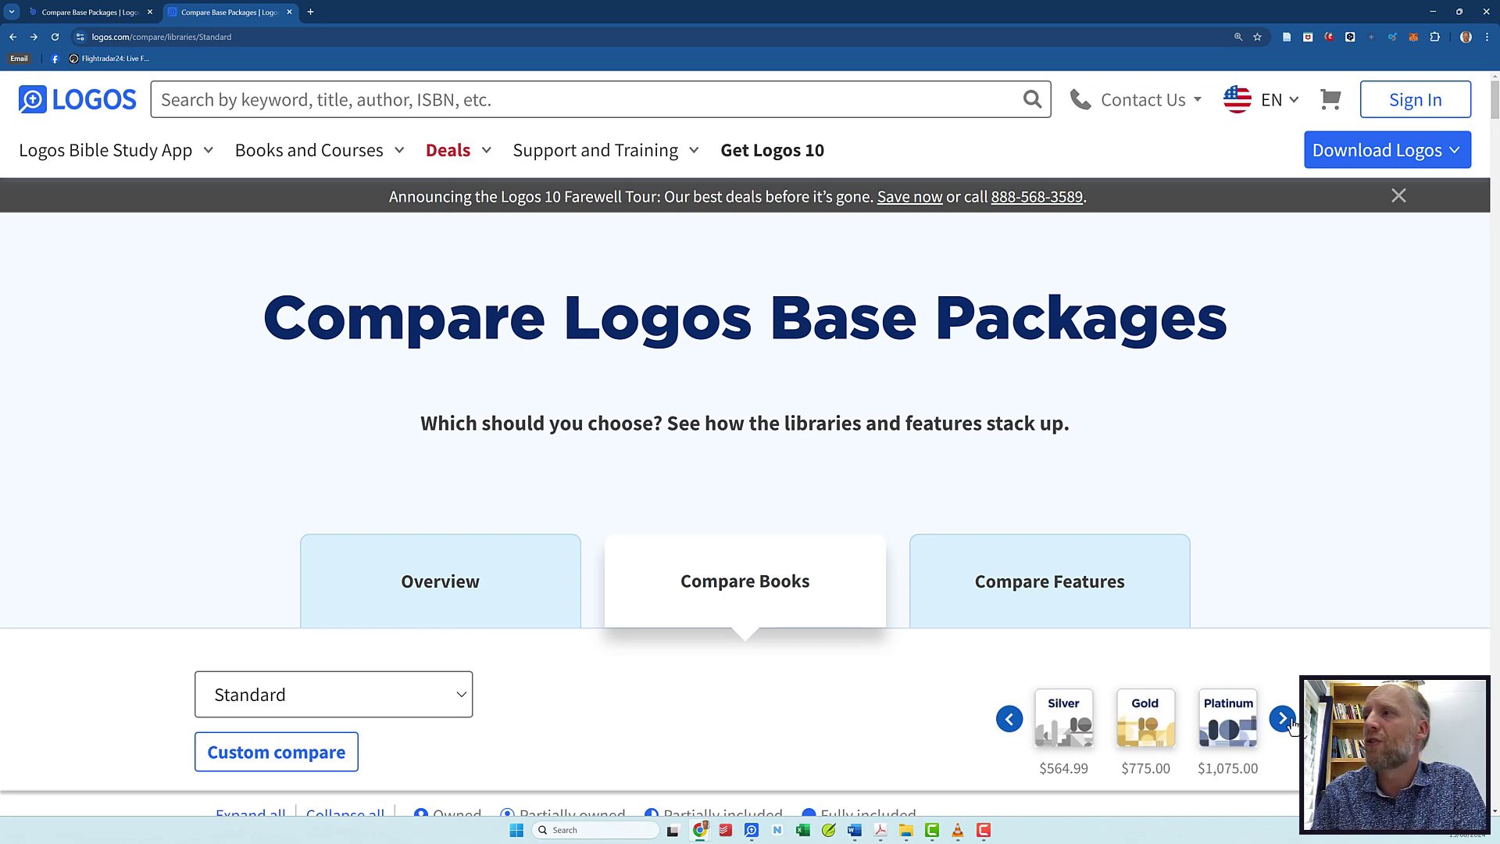
pyautogui.scroll(-2, 1289, 723)
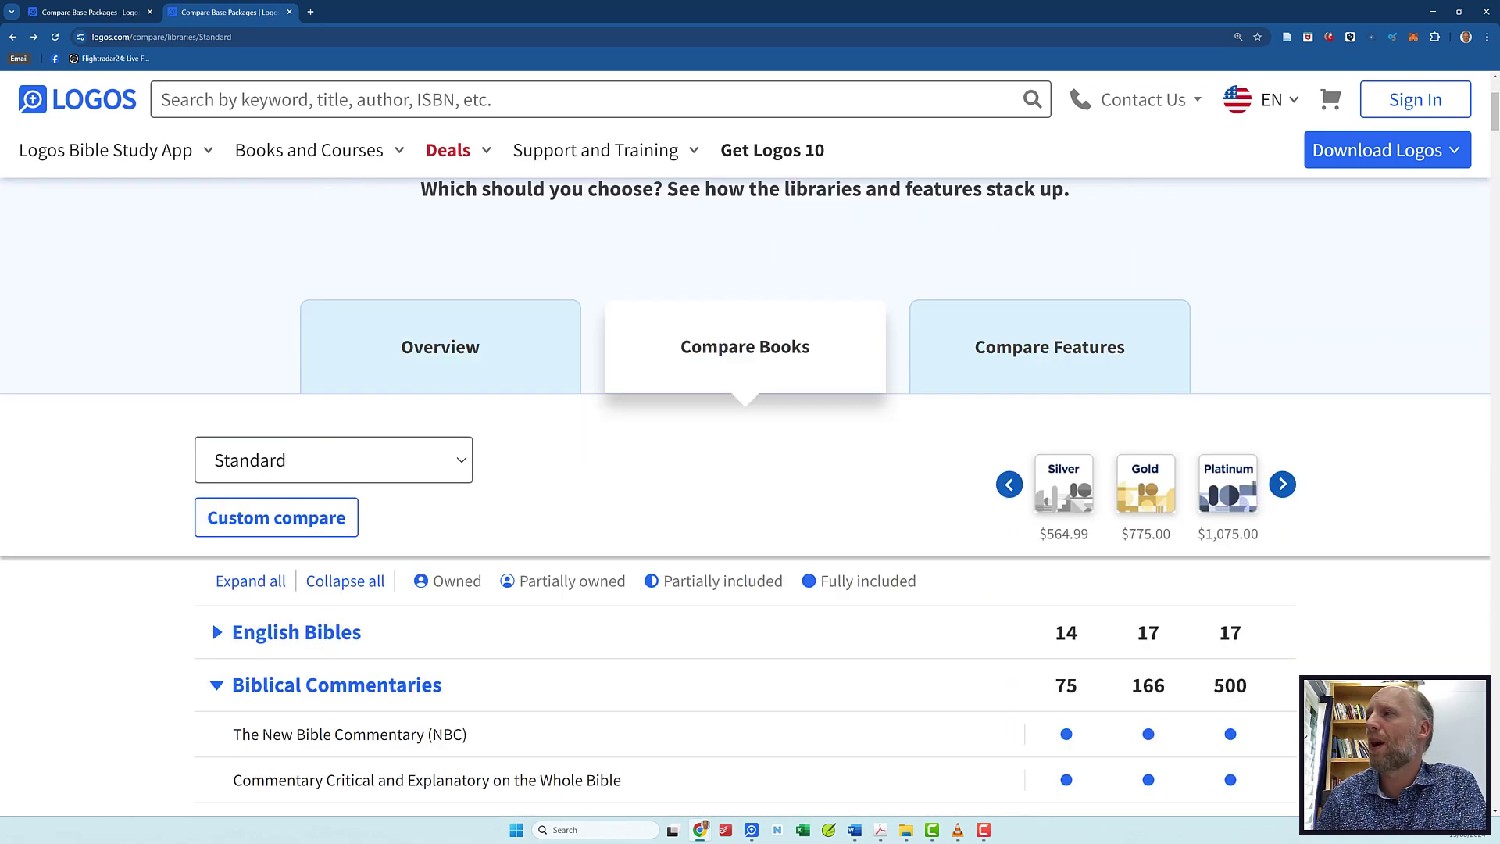
pyautogui.scroll(-1, 1289, 724)
pyautogui.scroll(-1, 745, 500)
pyautogui.scroll(-1, 745, 500)
pyautogui.scroll(-1, 746, 500)
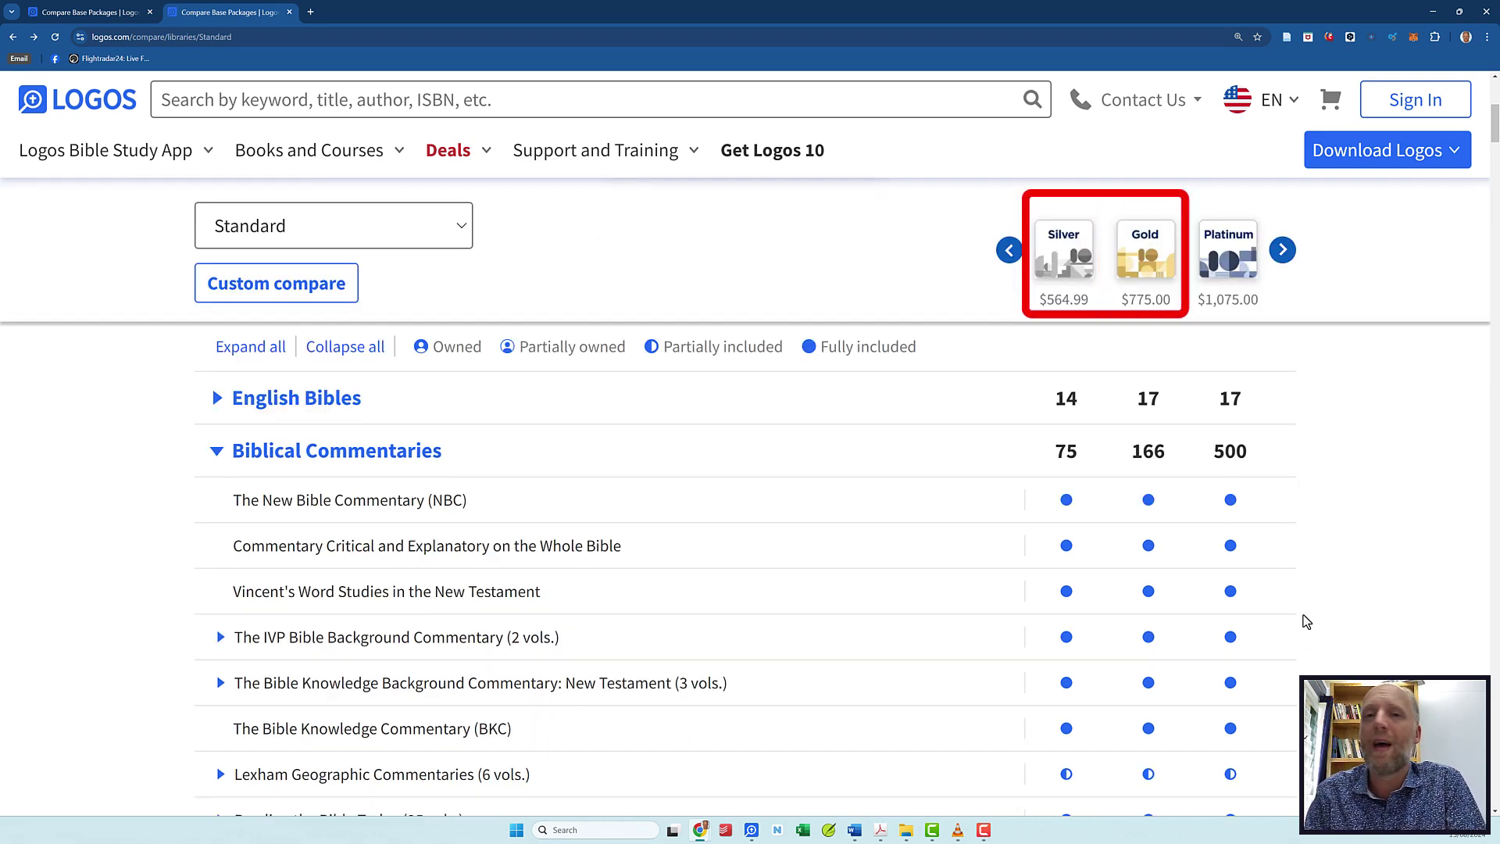
pyautogui.scroll(-1, 1305, 621)
pyautogui.scroll(-1, 1306, 622)
pyautogui.scroll(-2, 1305, 622)
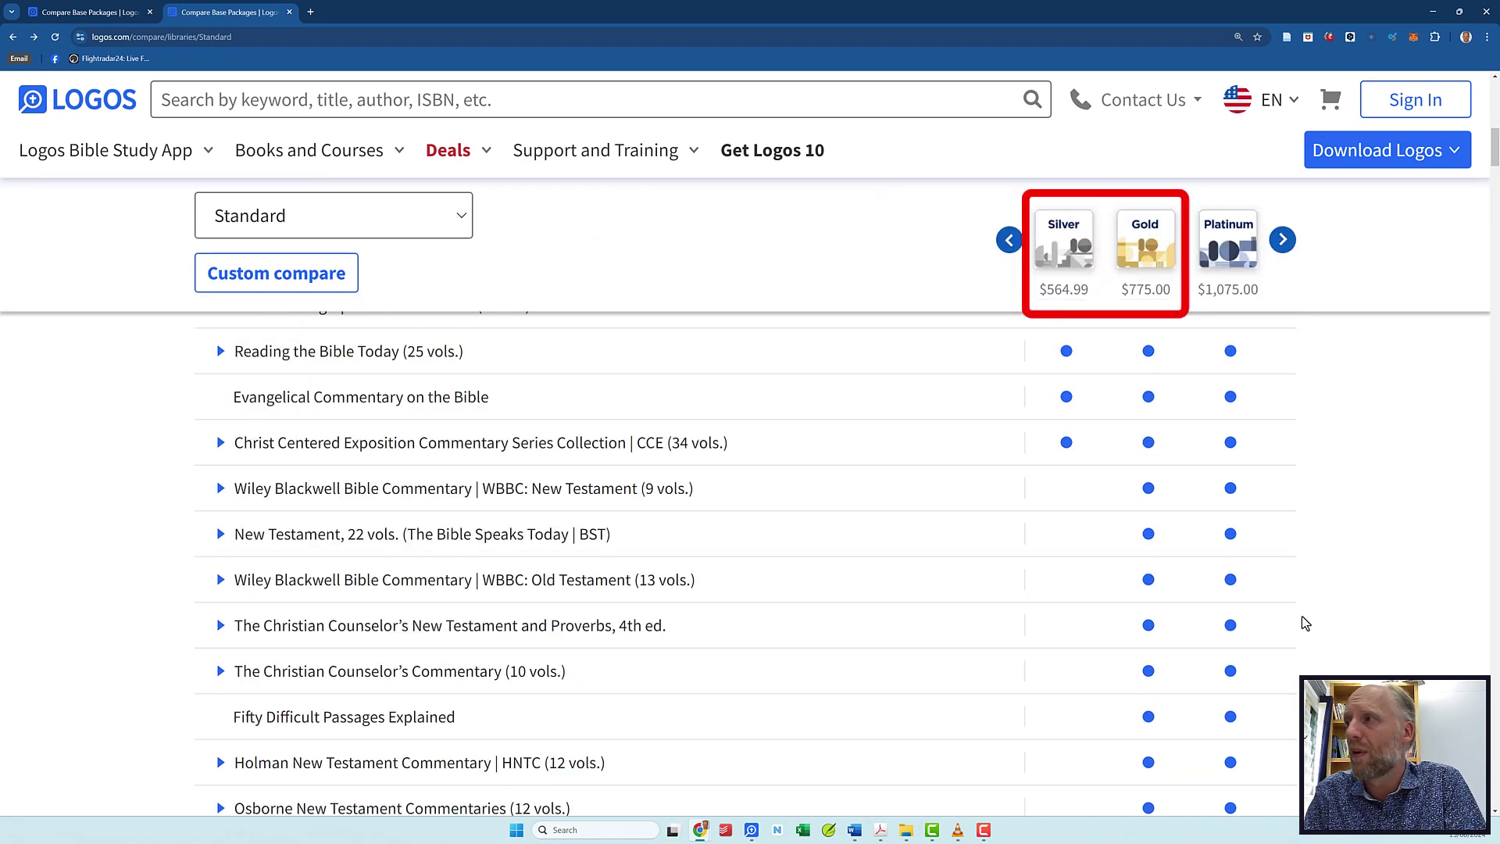
pyautogui.scroll(-1, 1305, 622)
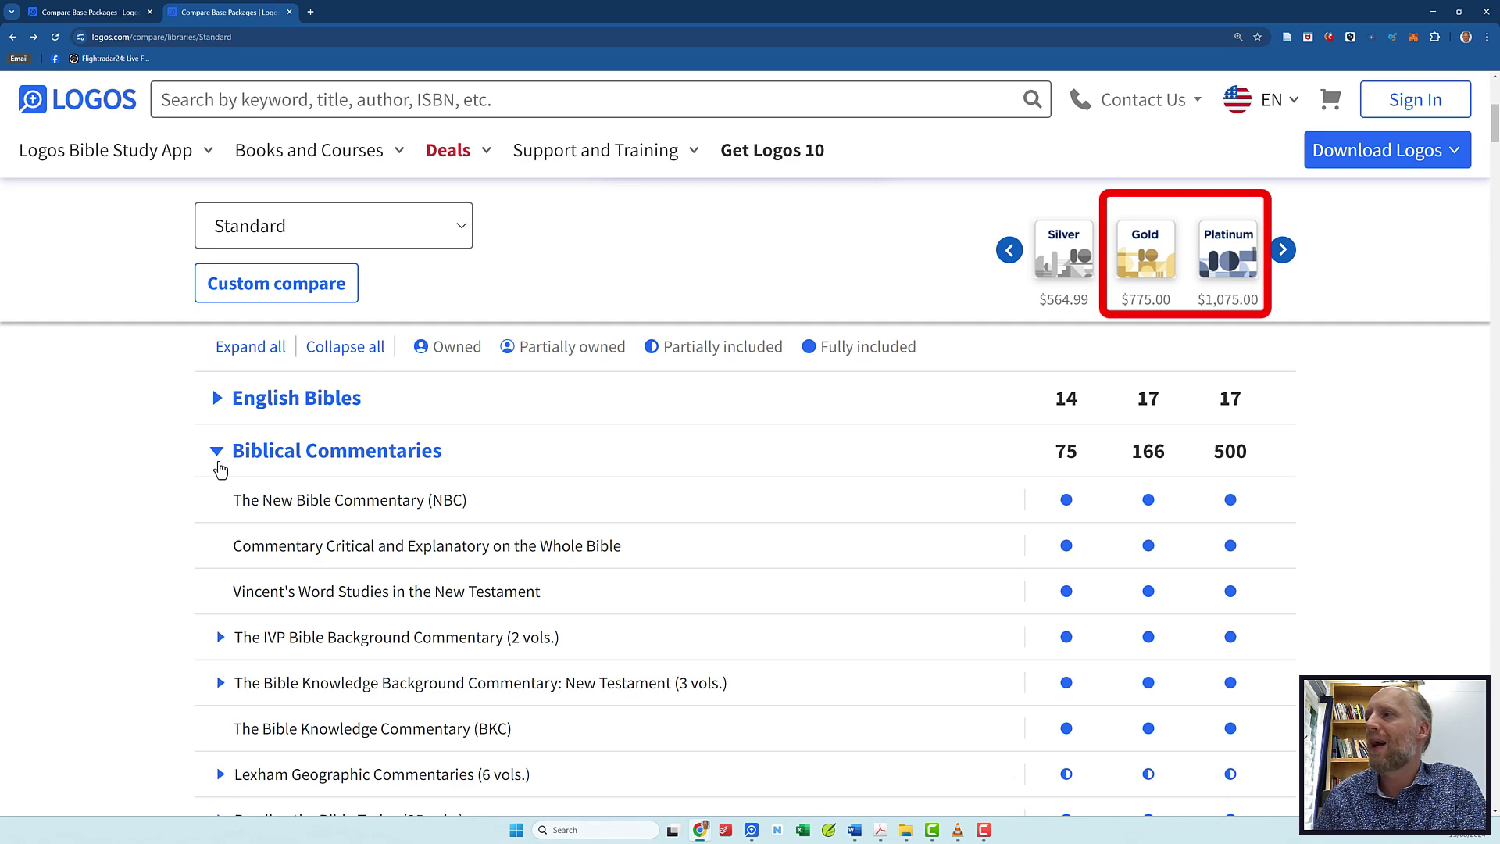
pyautogui.scroll(-5, 217, 515)
pyautogui.scroll(-2, 212, 559)
pyautogui.scroll(-1, 212, 561)
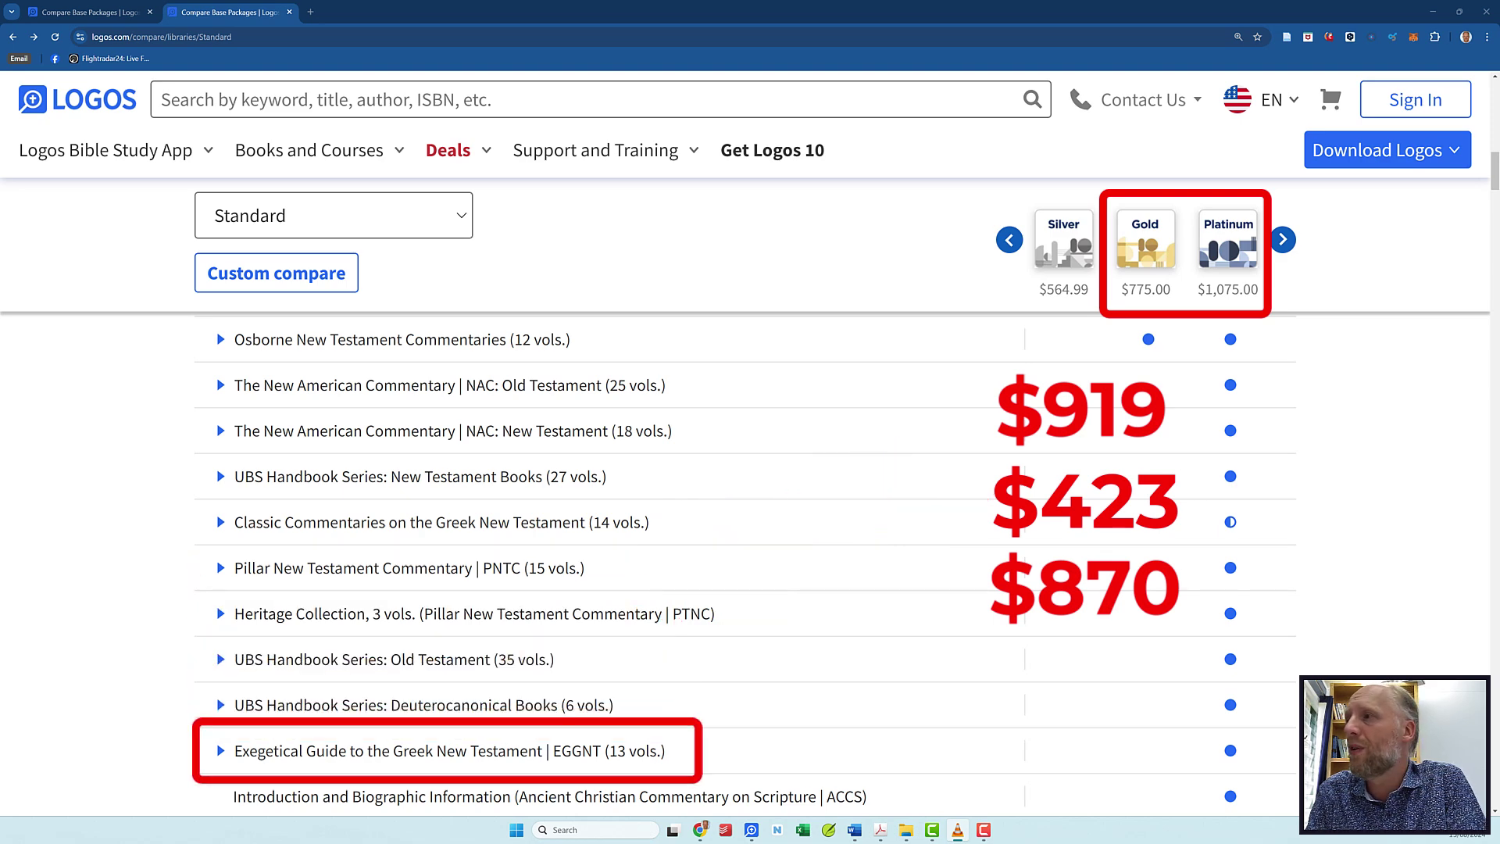
pyautogui.scroll(-1, 1456, 599)
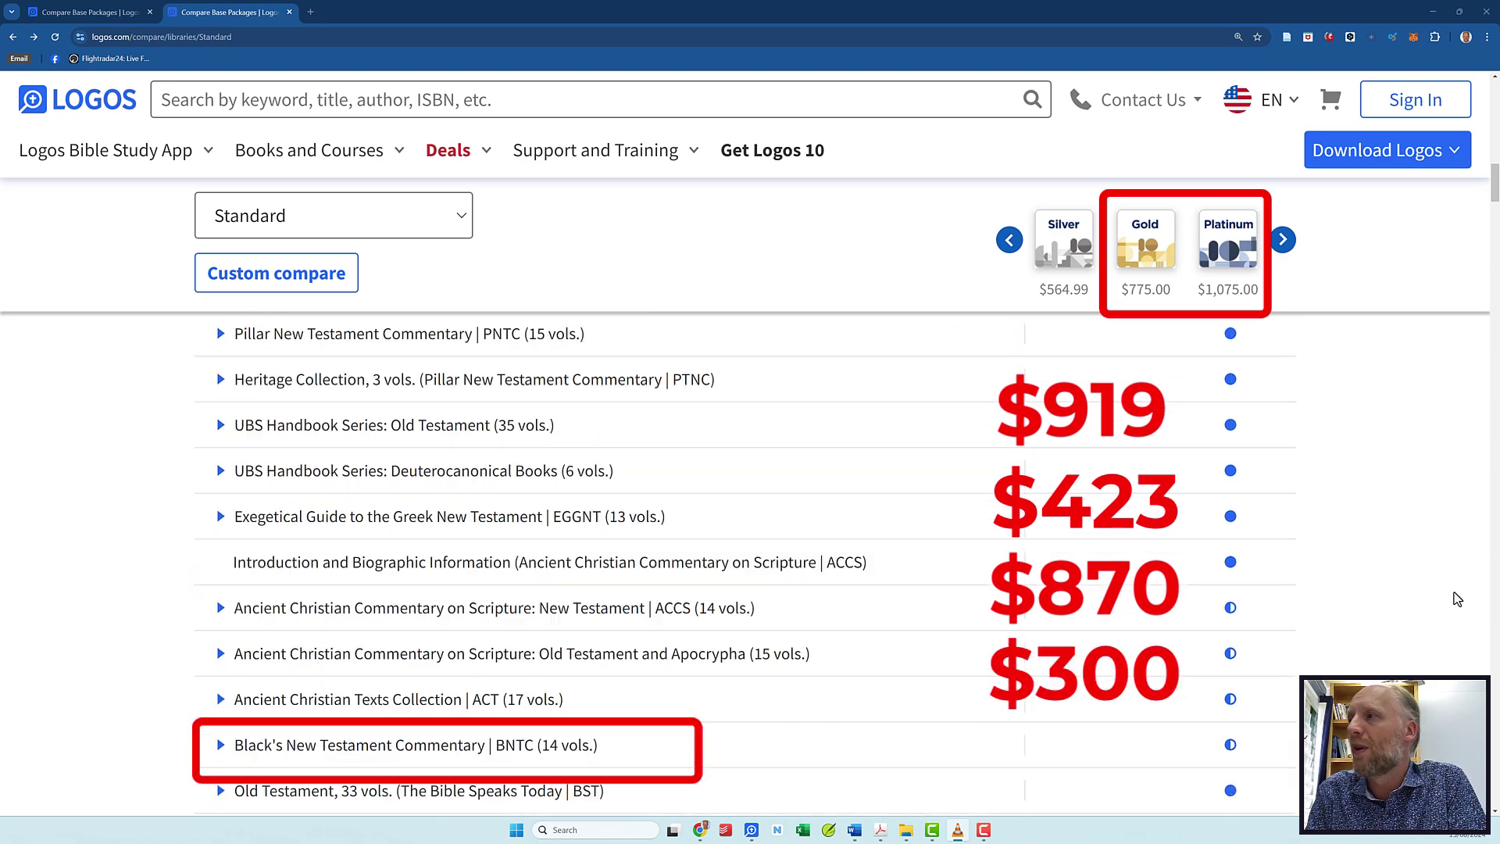
pyautogui.scroll(-2, 1456, 599)
pyautogui.scroll(-2, 1456, 600)
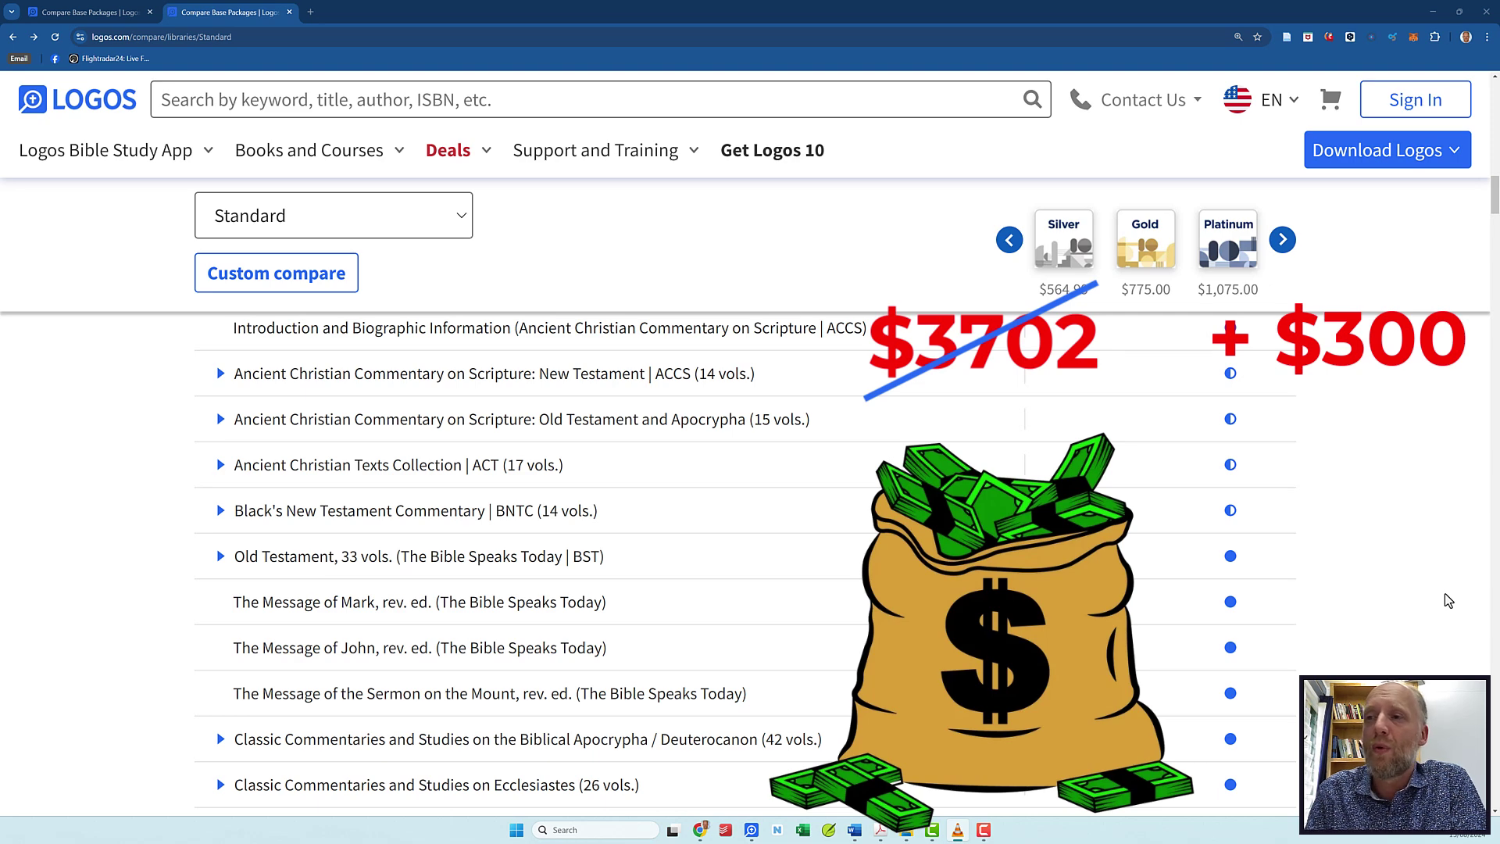
# Advance the package carousel toward the Platinum, Diamond and Portfolio columns.
pyautogui.click(1283, 240)
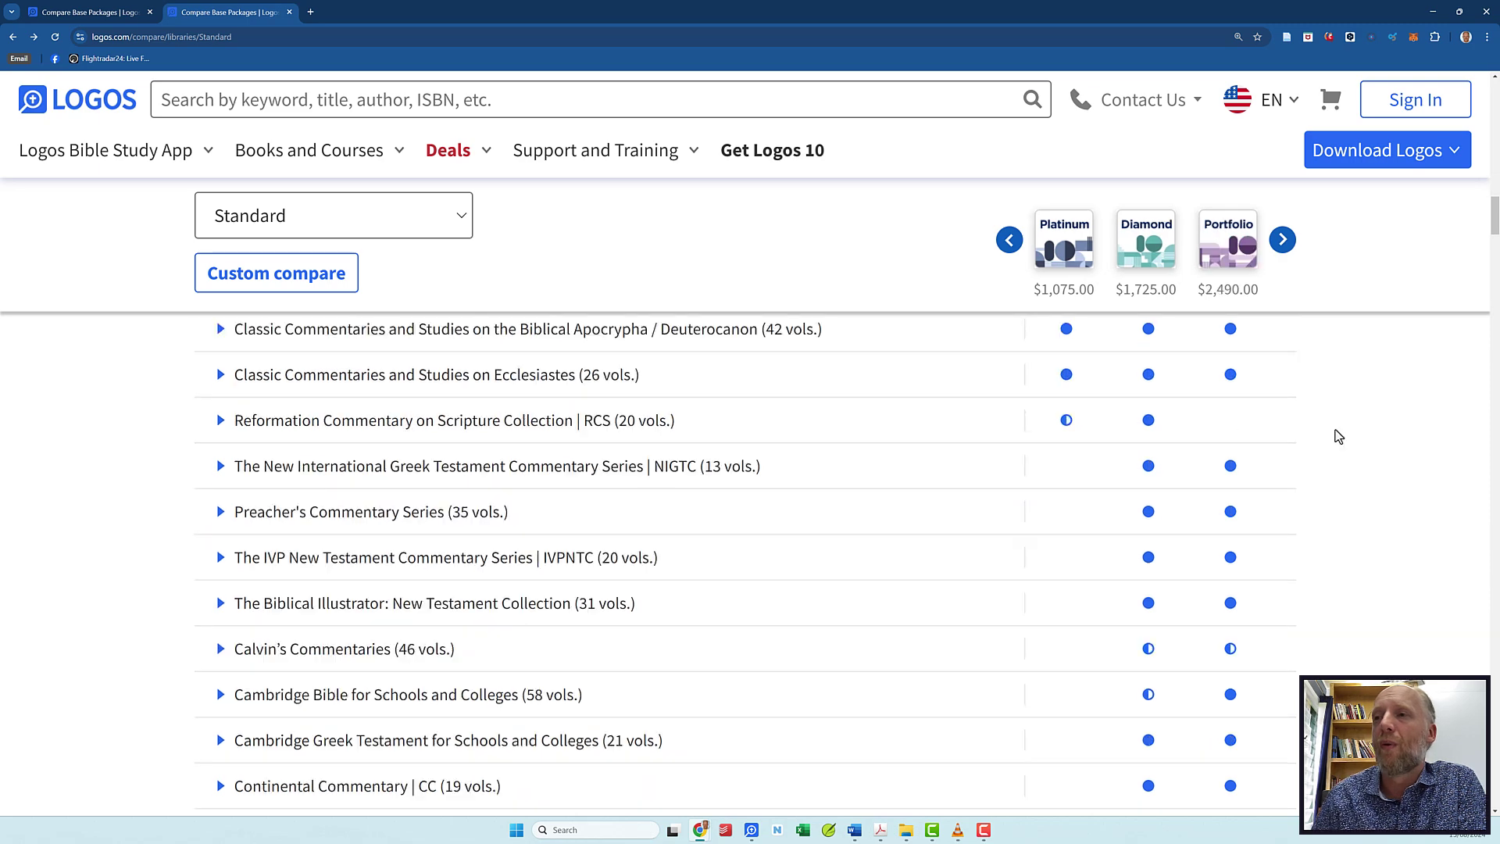
pyautogui.scroll(-1, 1339, 437)
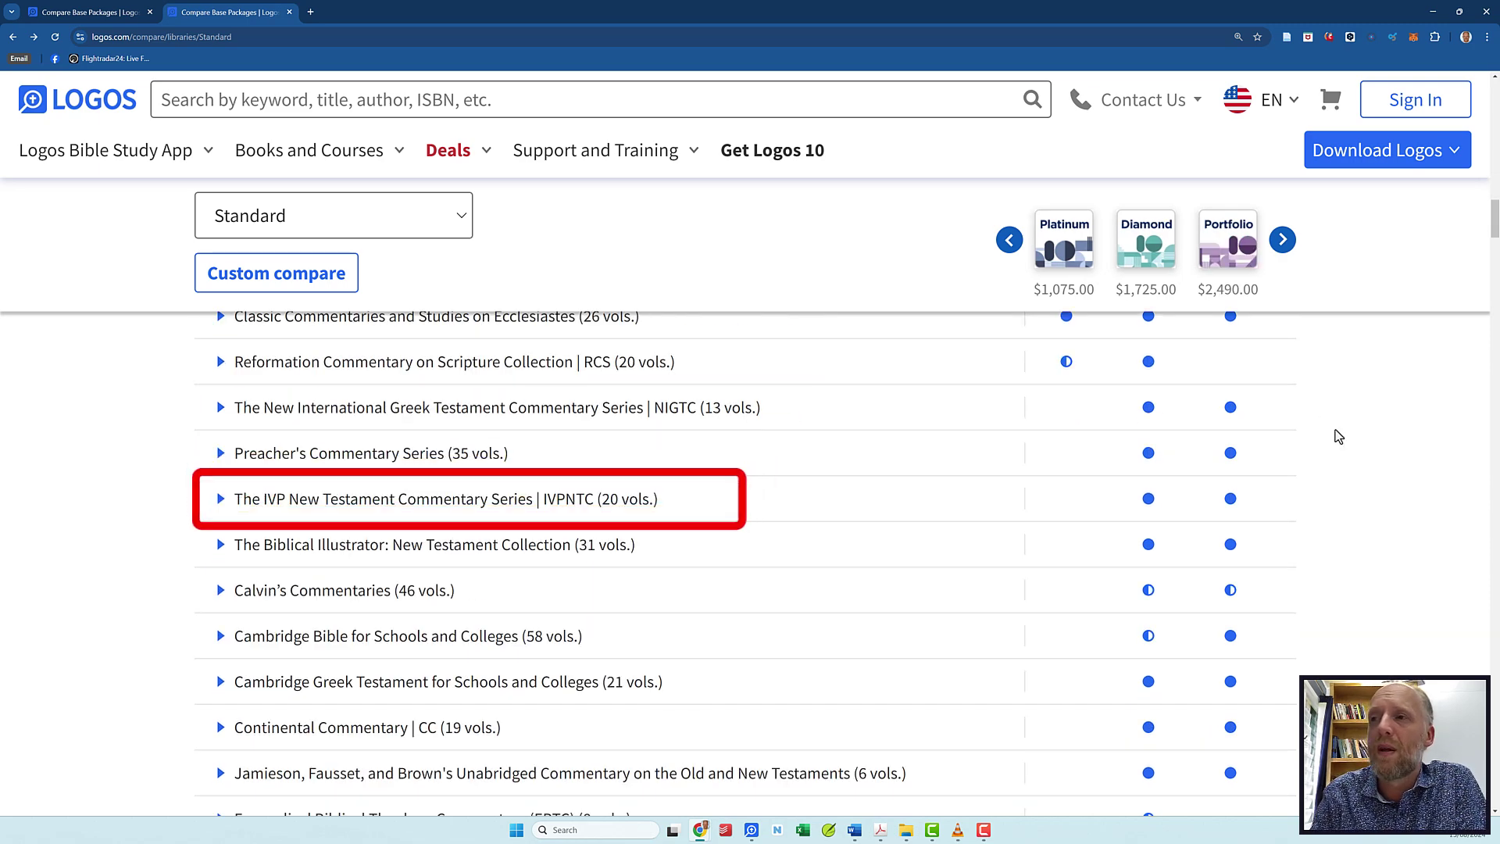
pyautogui.scroll(-3, 1338, 438)
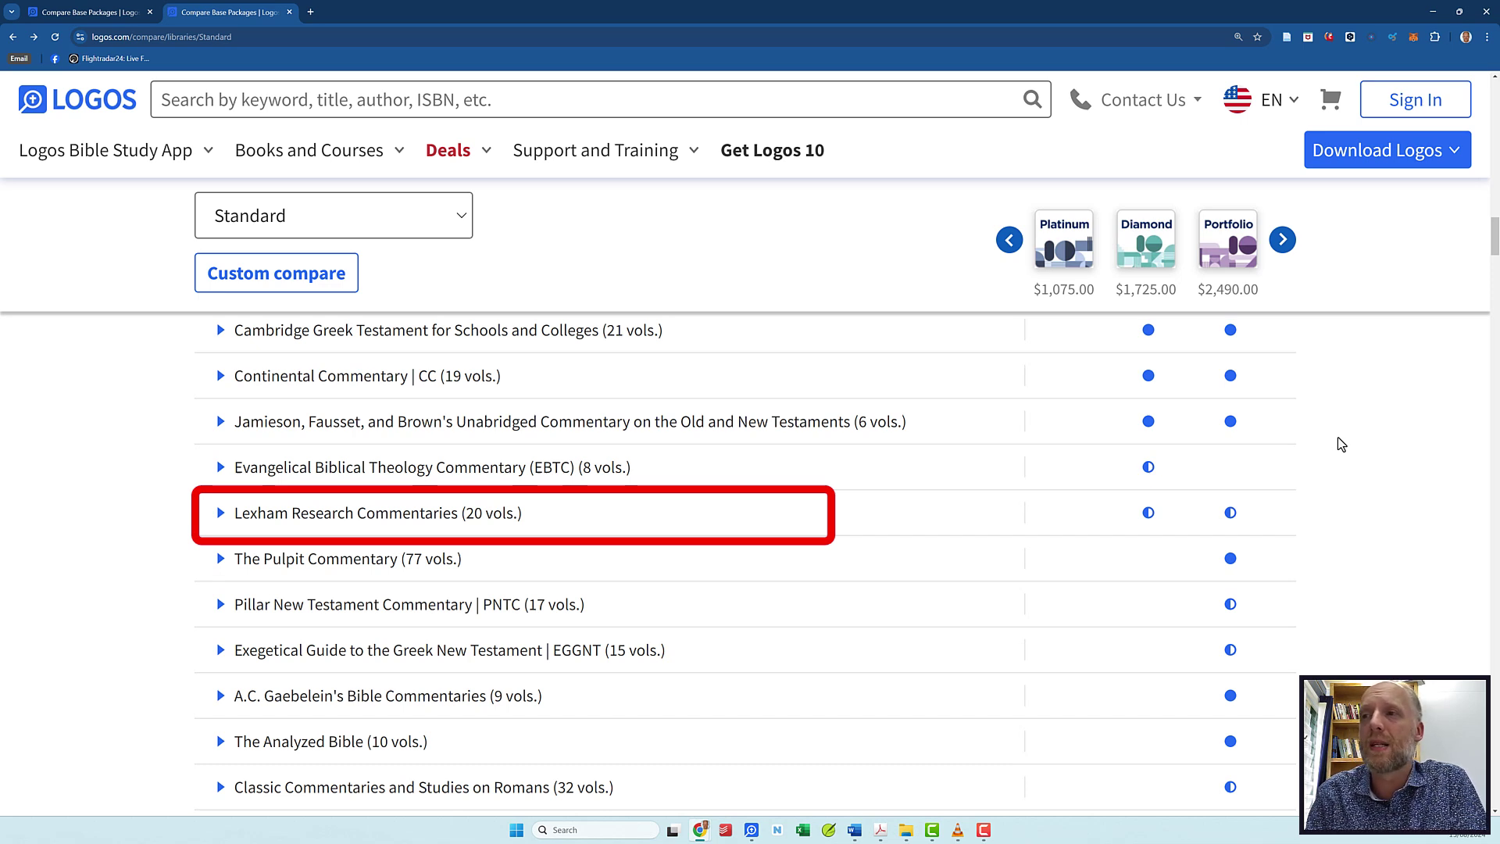
pyautogui.scroll(-3, 1341, 444)
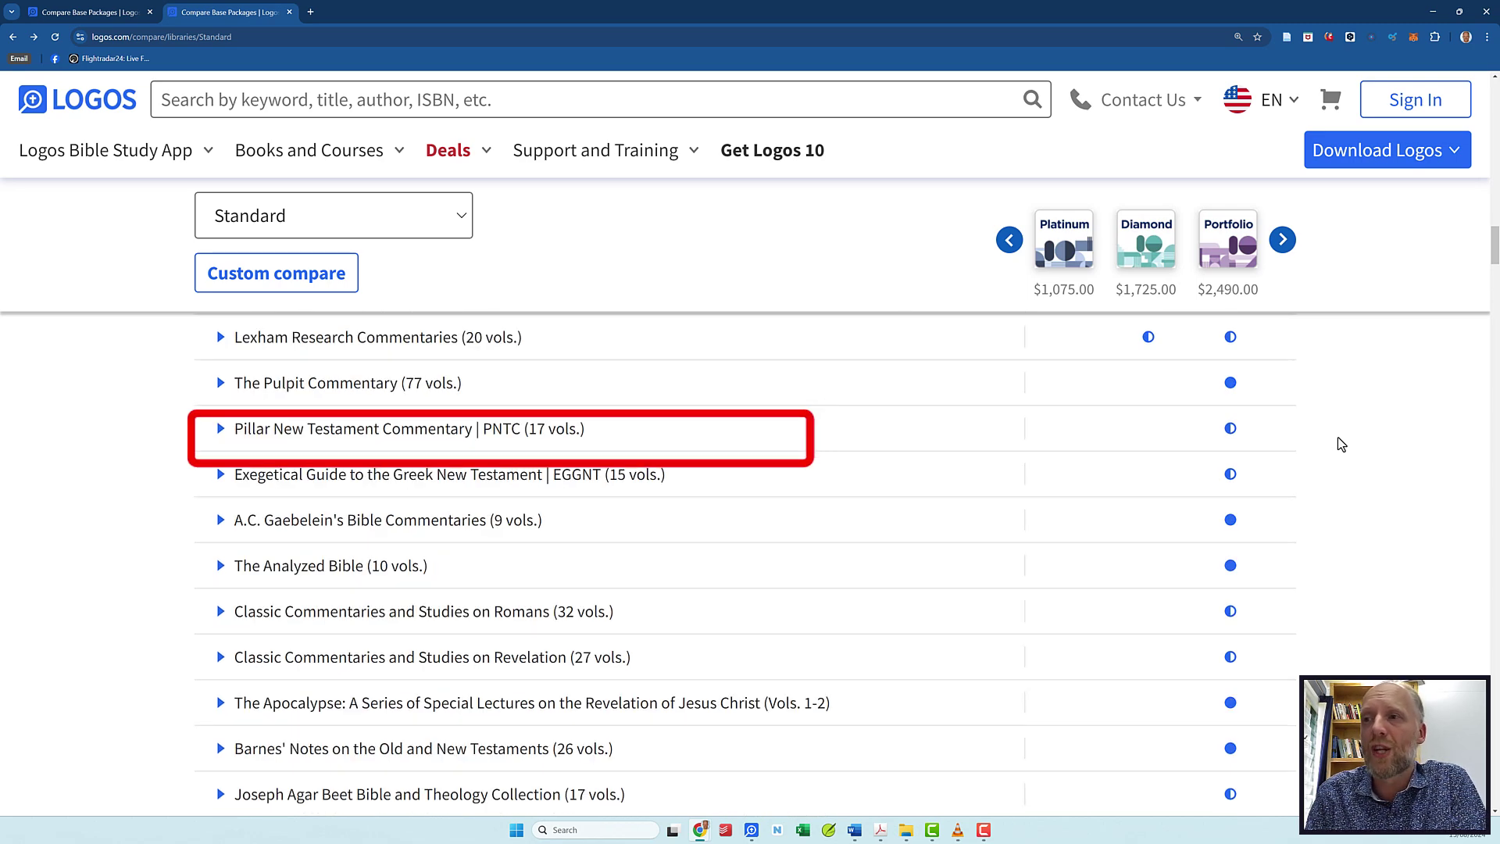
pyautogui.scroll(-5, 1339, 443)
pyautogui.scroll(-3, 1341, 447)
pyautogui.scroll(-3, 1342, 447)
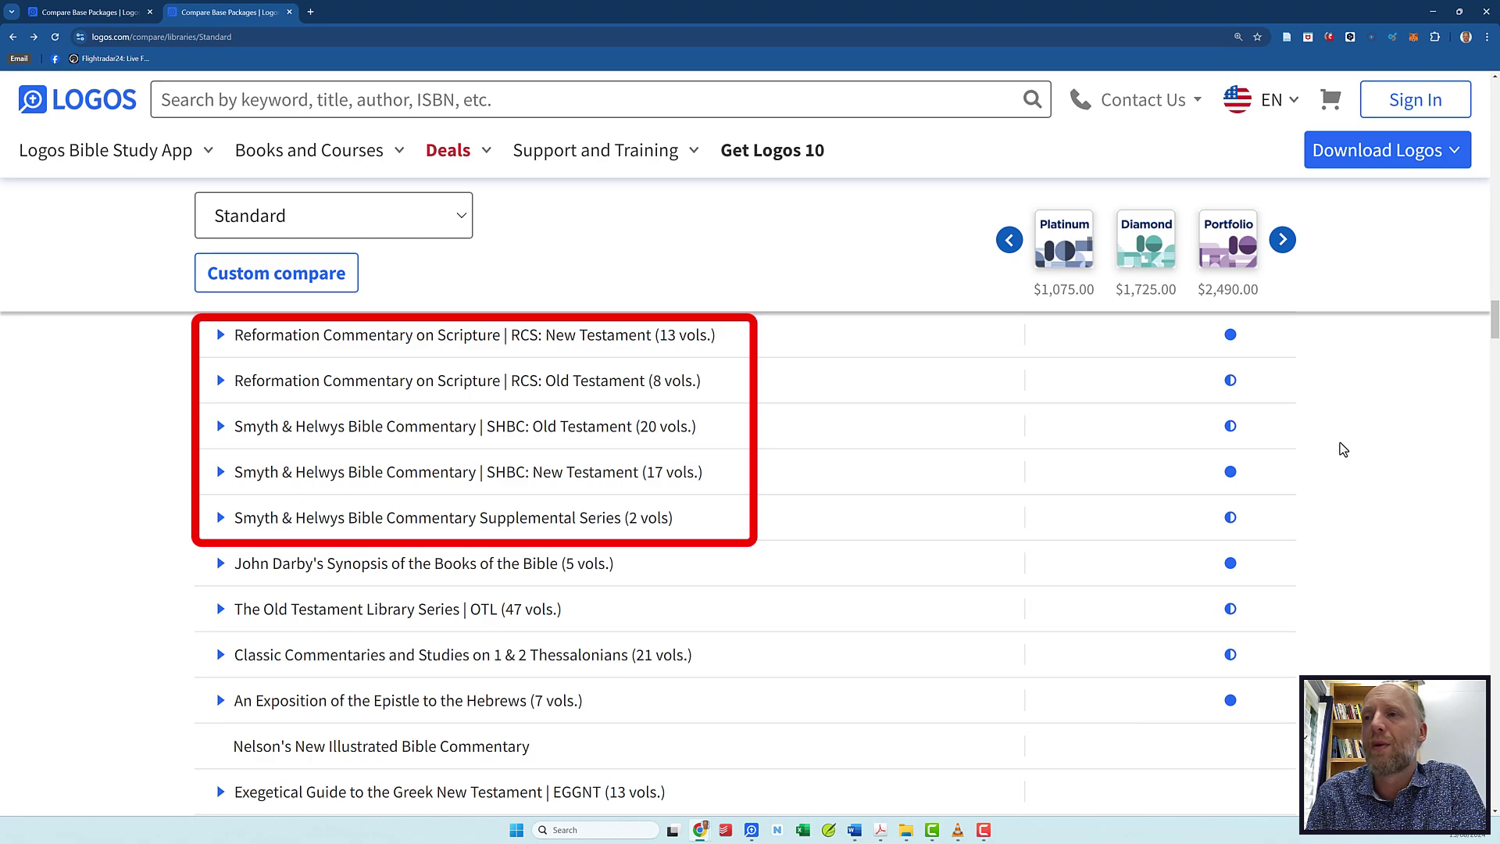
pyautogui.scroll(-5, 1342, 449)
pyautogui.scroll(-5, 1339, 445)
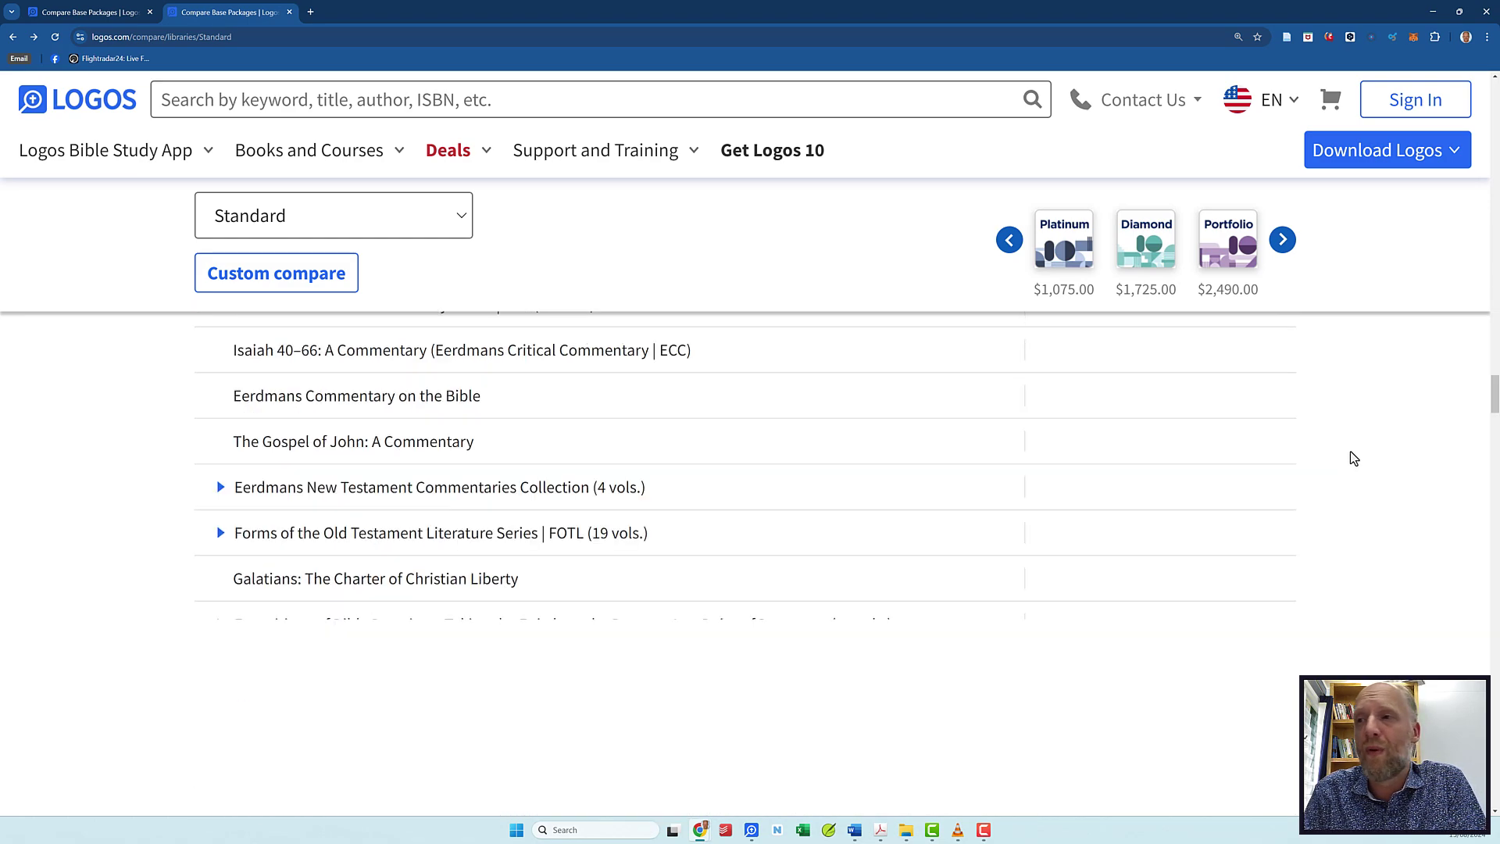
pyautogui.scroll(-5, 1349, 456)
pyautogui.scroll(-5, 1352, 482)
pyautogui.scroll(-3, 1351, 489)
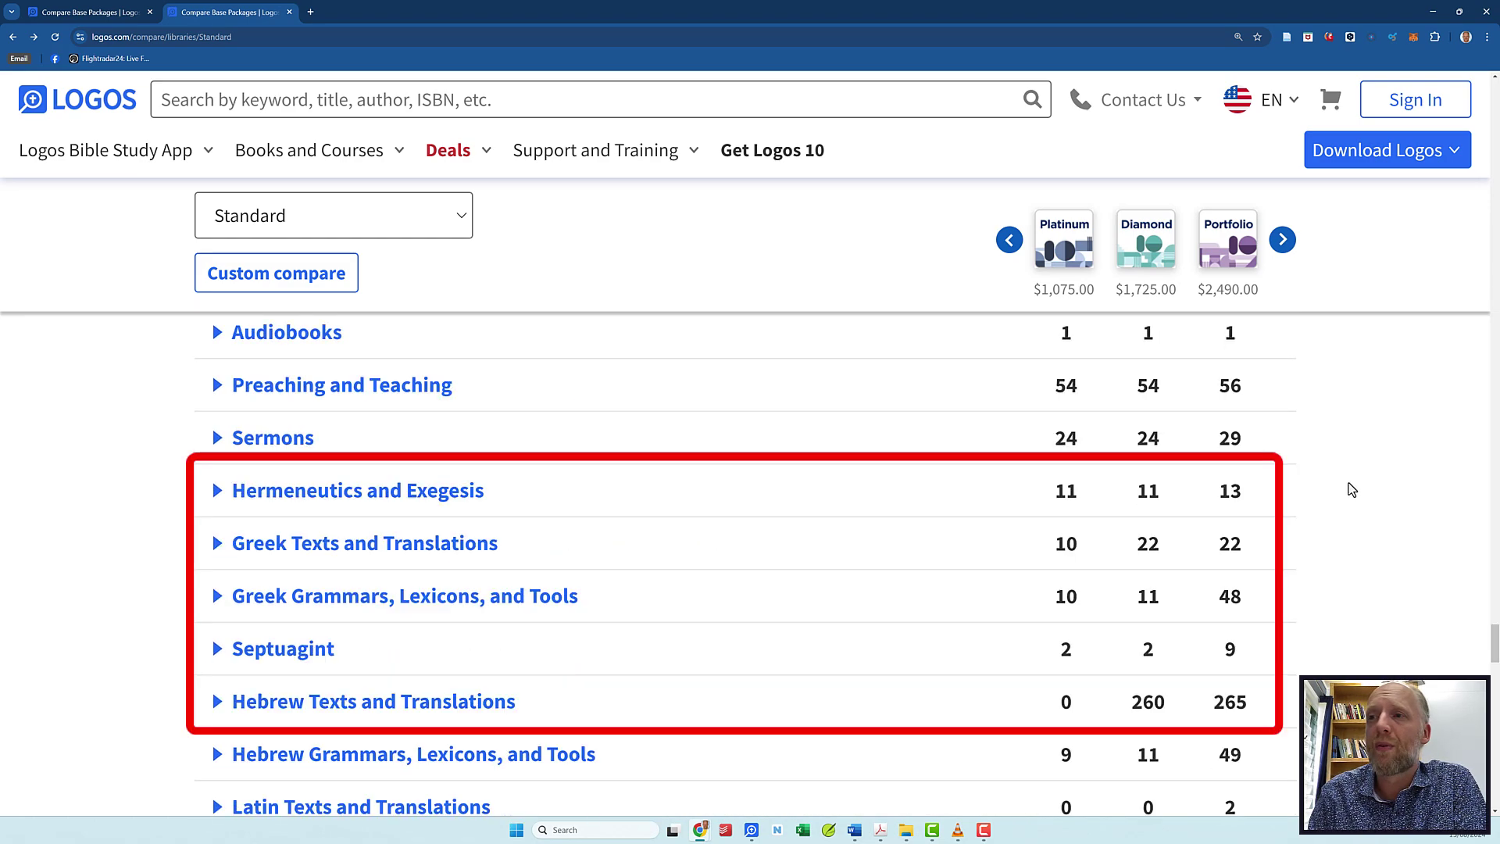
pyautogui.scroll(-1, 1351, 488)
pyautogui.scroll(-4, 1352, 489)
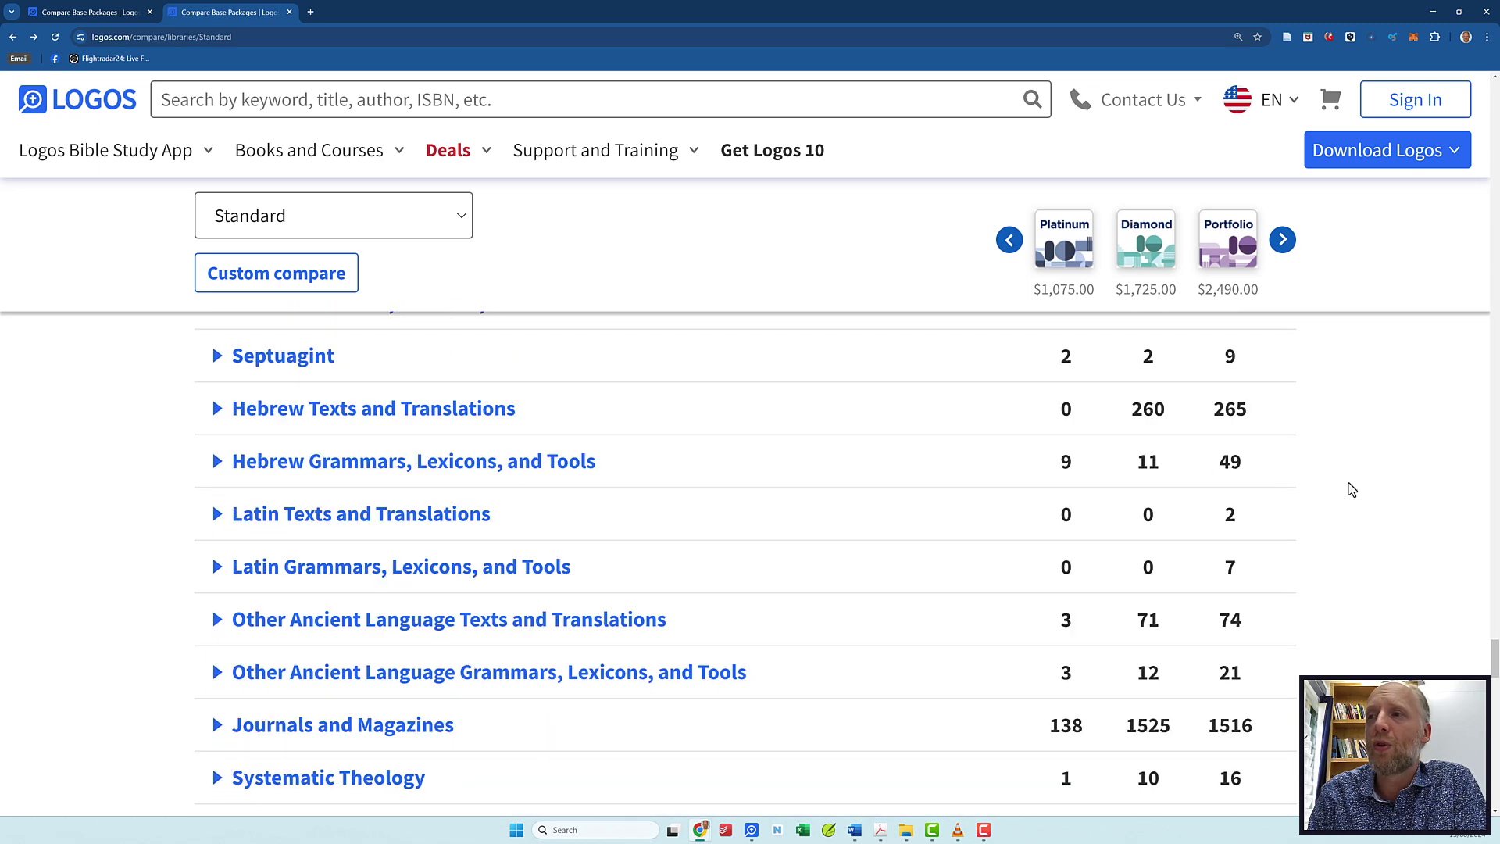
pyautogui.scroll(-1, 1351, 488)
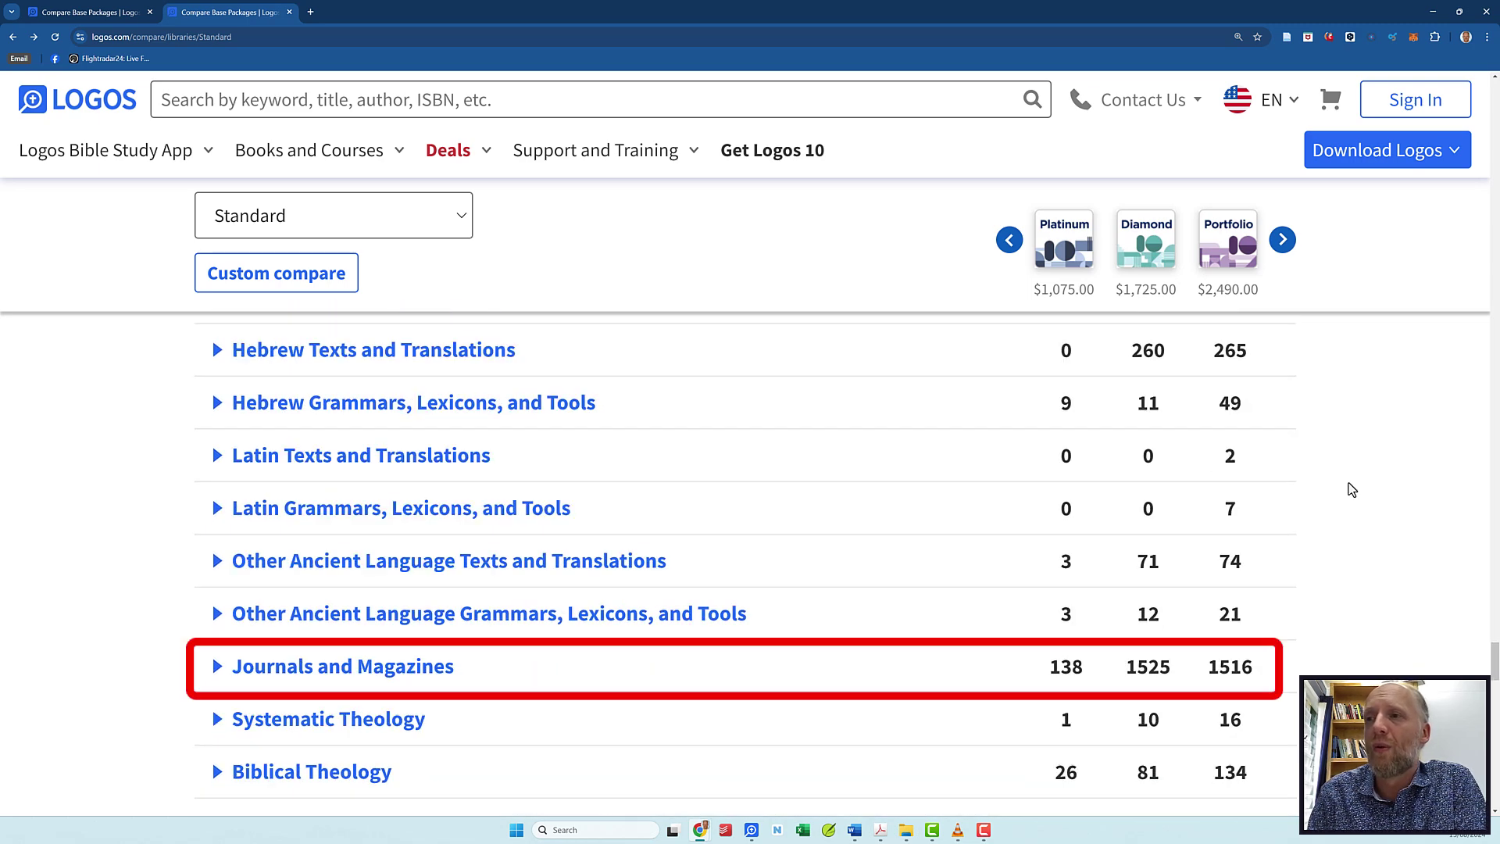